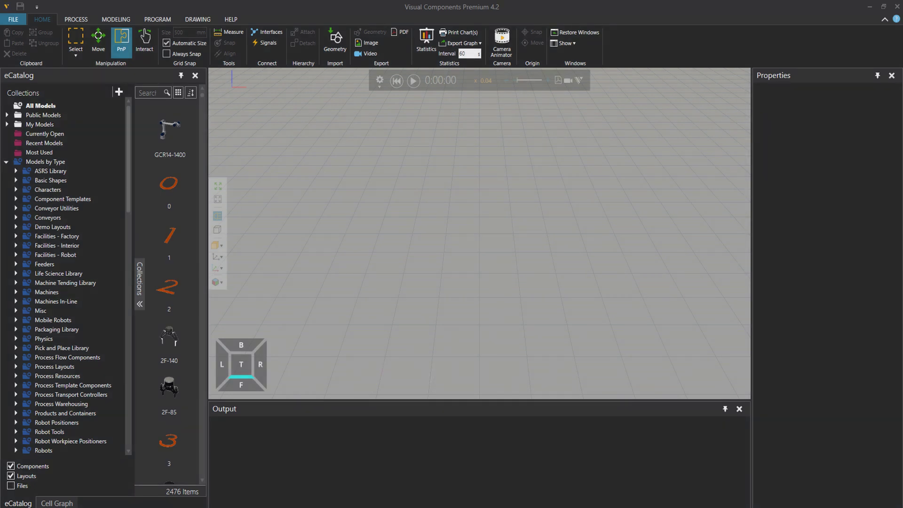
Show the Process Layouts collection and bring up the Turning Machine Layout's context menu
drag(128, 159, 125, 196)
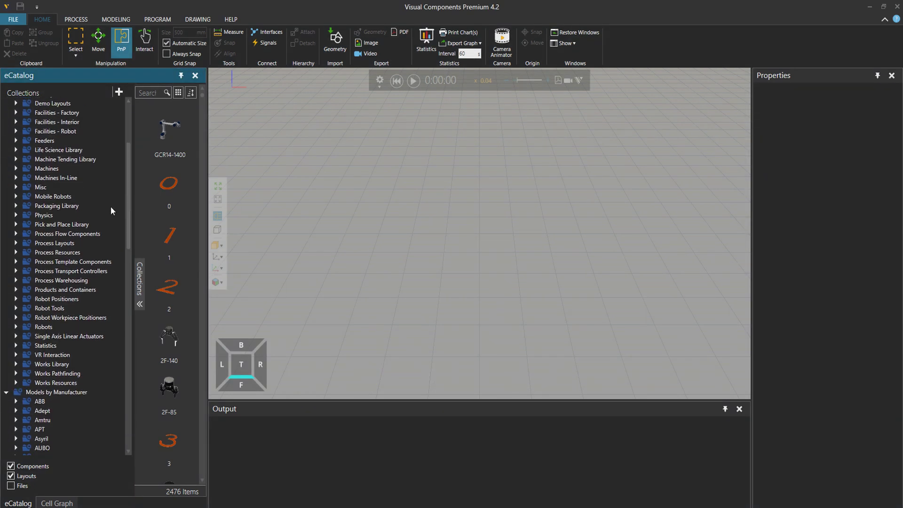
click(56, 244)
scroll(198, 230, down, 1)
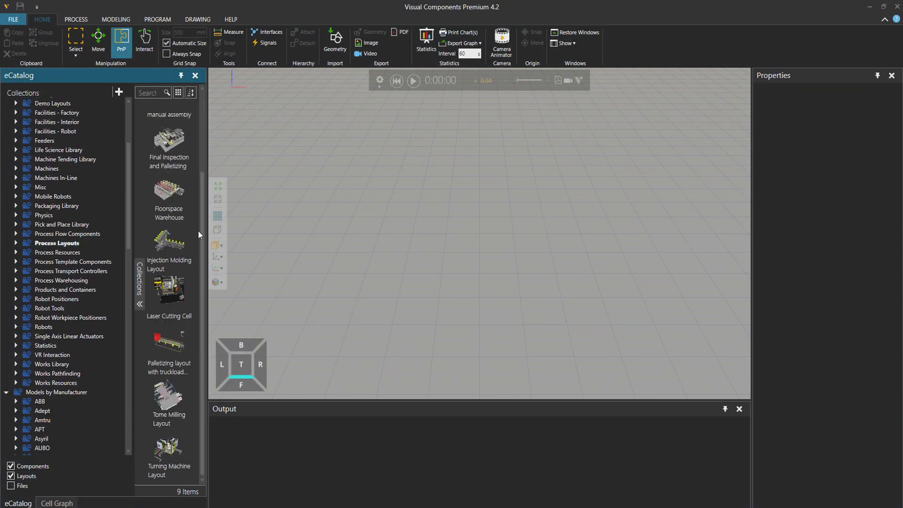
right_click(165, 450)
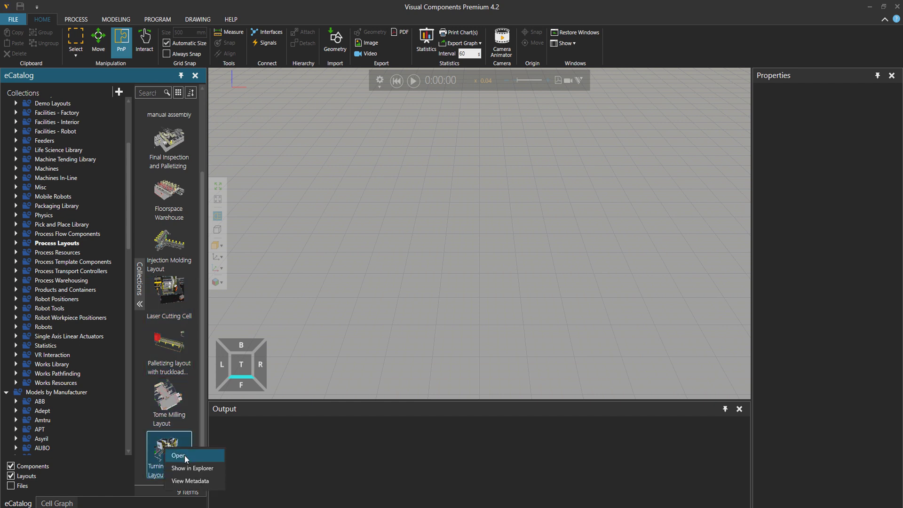
Open the Turning Machine Layout and start its simulation
click(178, 455)
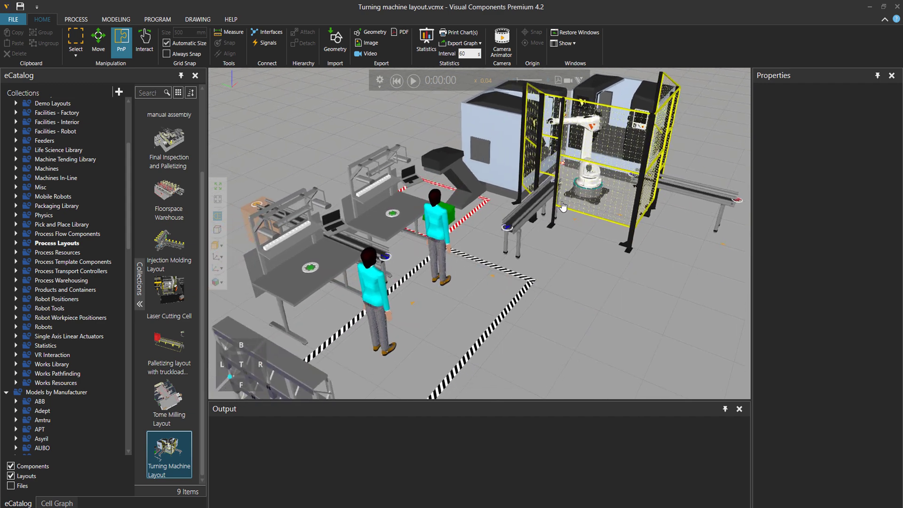
click(416, 84)
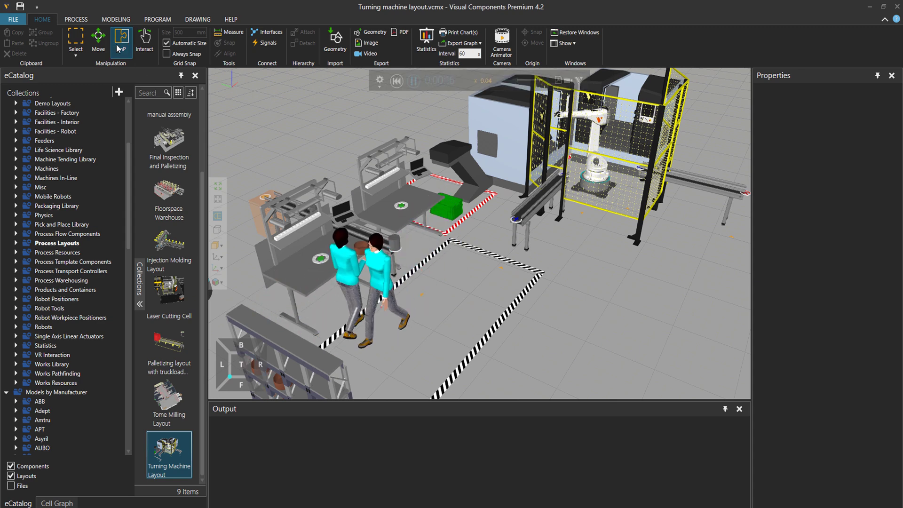
Open the Process Flow Editor and collapse the product list
click(81, 21)
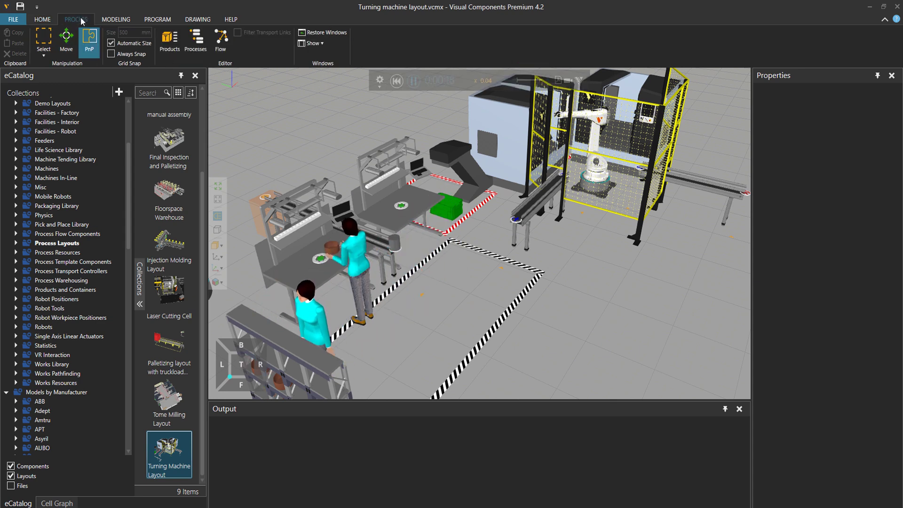
click(220, 40)
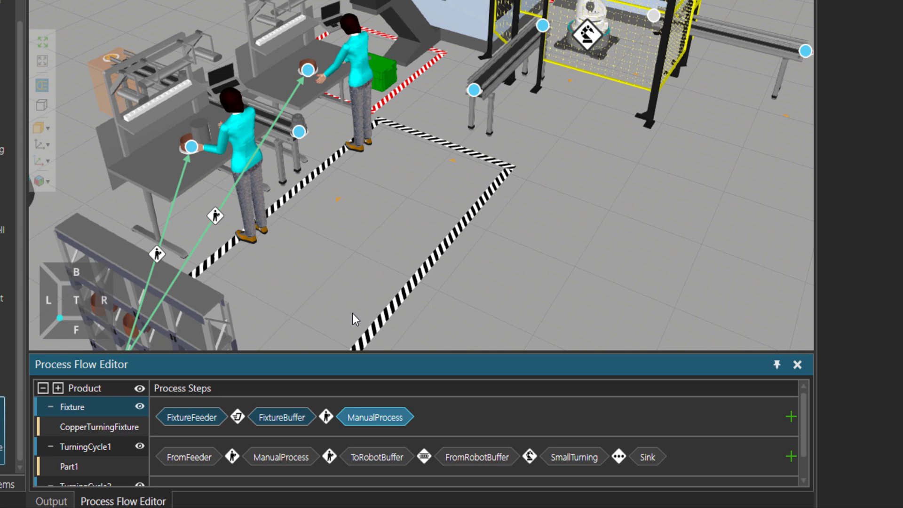
click(37, 386)
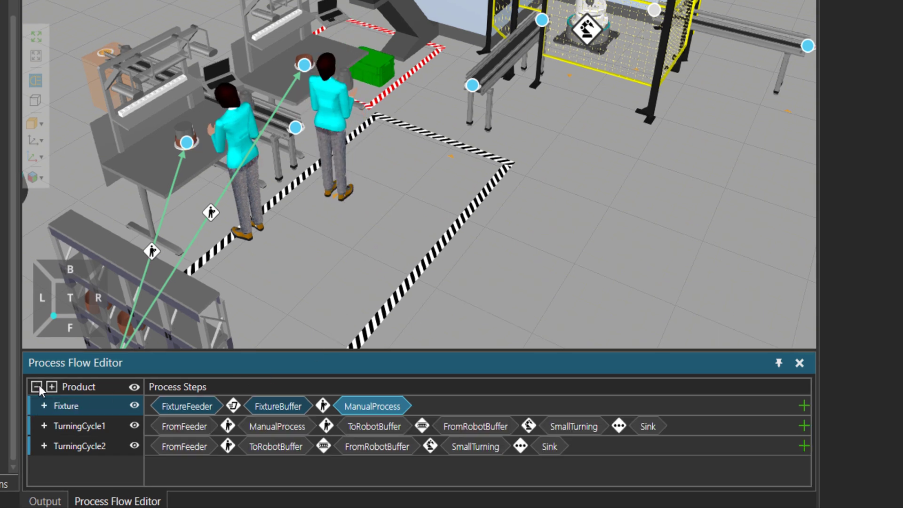
Inspect the TurningCycle1 and TurningCycle2 flows, selecting TurningCycle2's SmallTurning-to-Sink transition in the robot cell
click(87, 424)
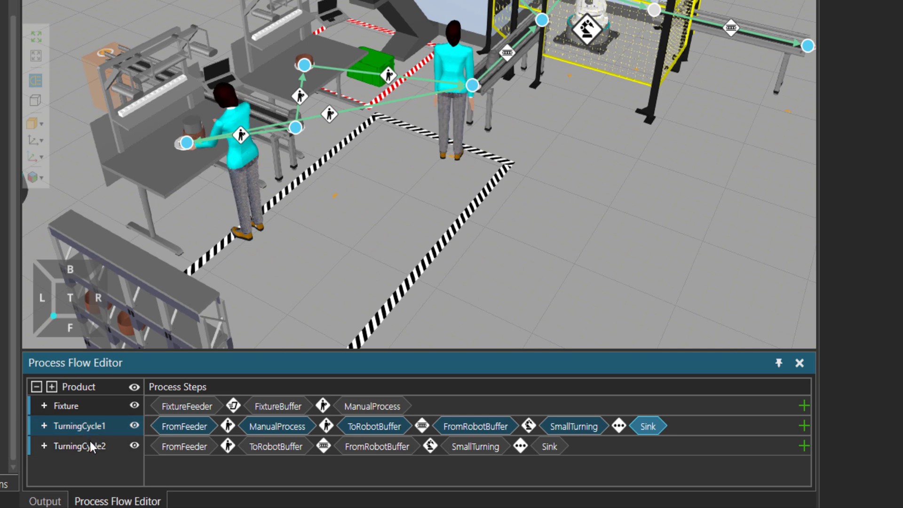
click(91, 445)
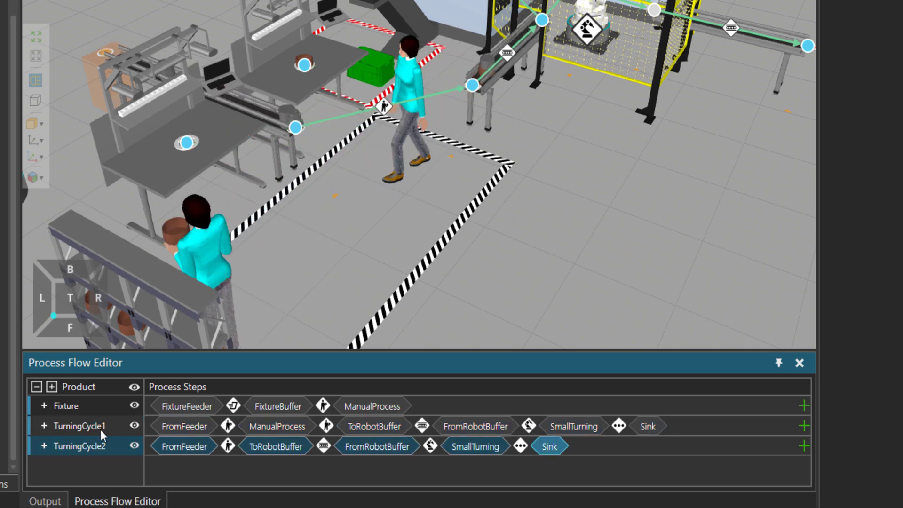
click(520, 446)
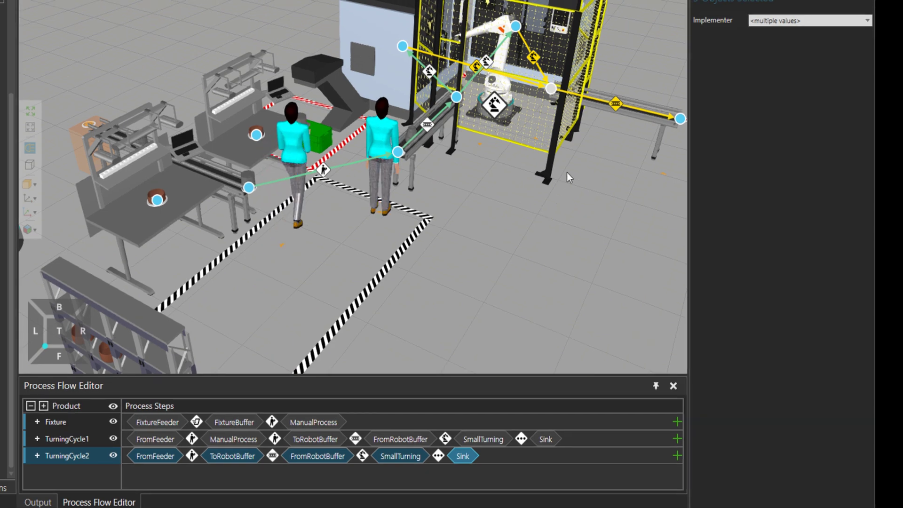
right_drag(566, 172, 323, 162)
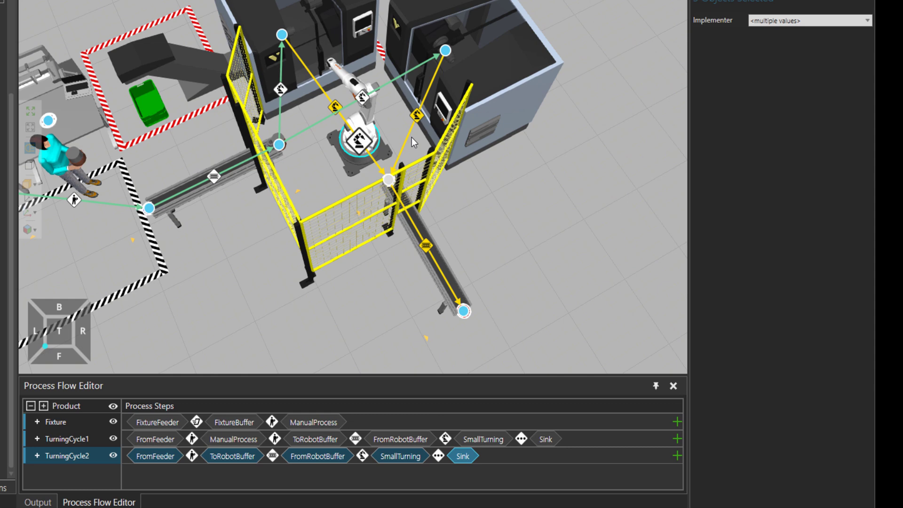
Select the robot transition, reset the simulation to 0:00:00, and highlight RoutineName MyRoutine
click(335, 108)
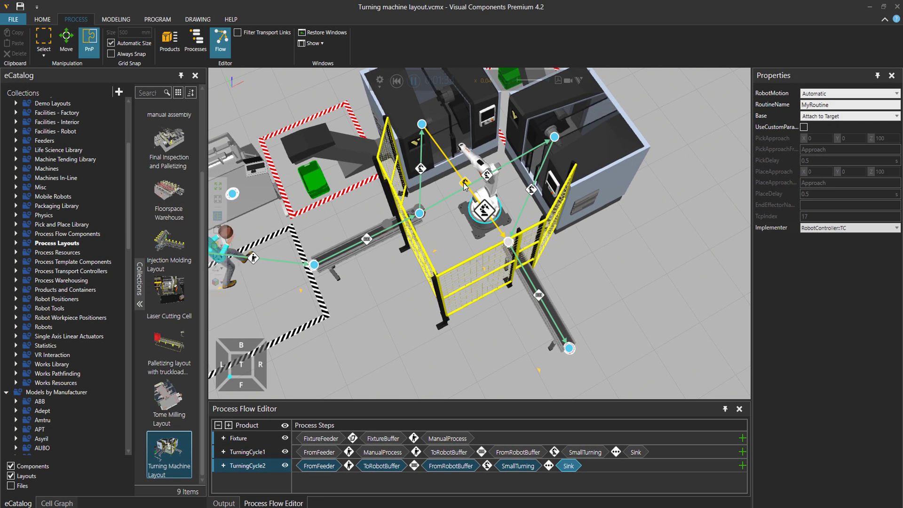
click(397, 81)
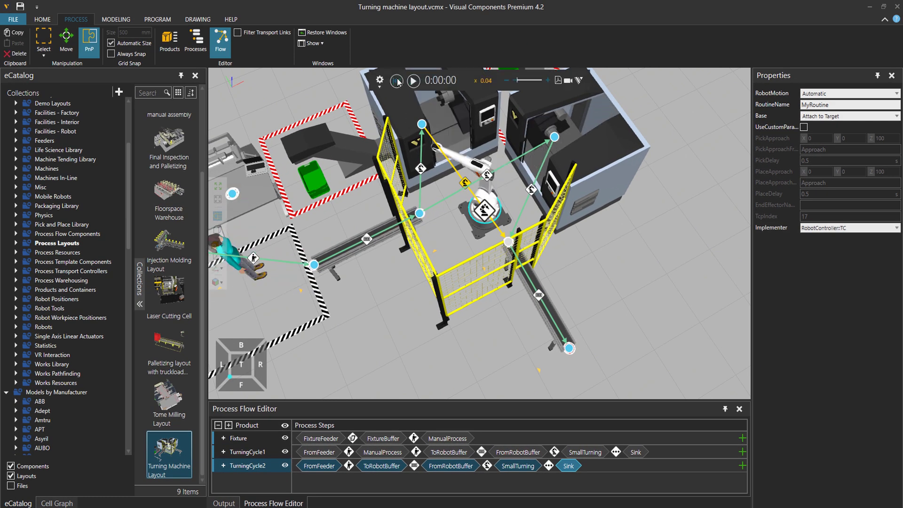
drag(835, 105, 783, 108)
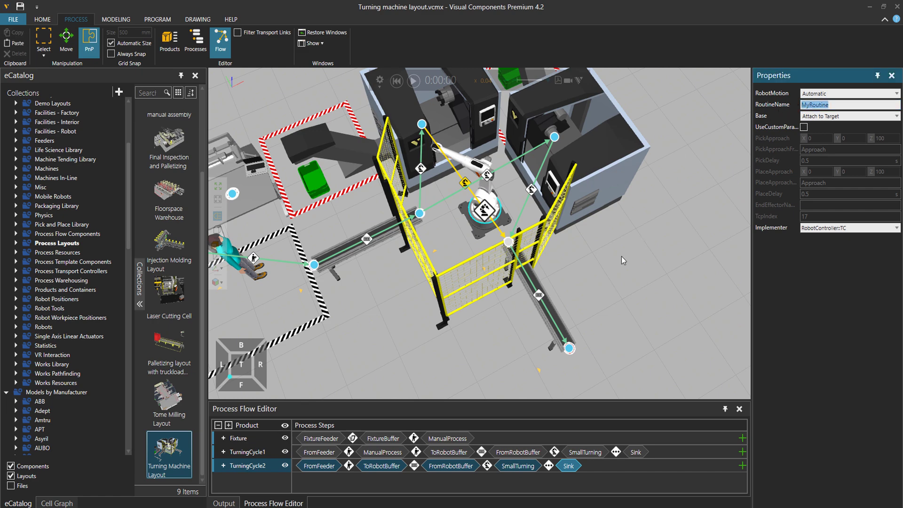
right_drag(617, 260, 474, 338)
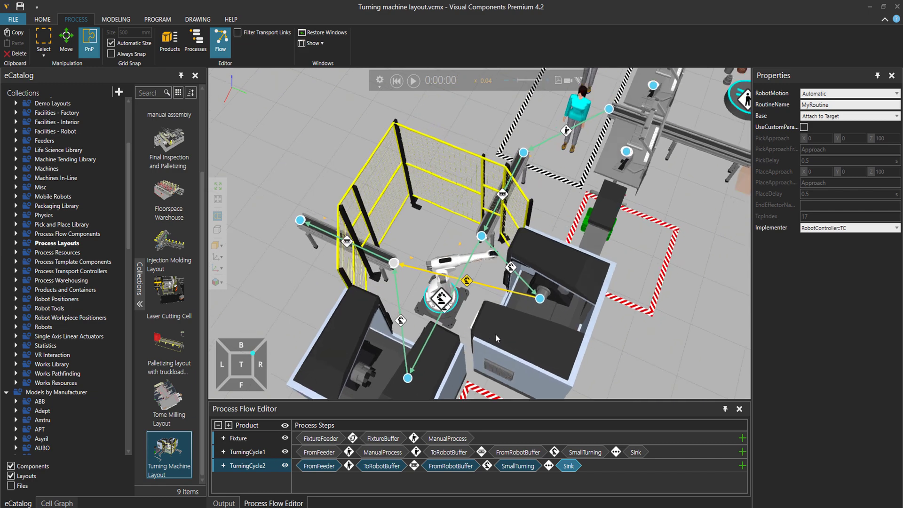
Search the catalog for 'qu' and place a Quality check camera upright inside the robot cell
click(74, 113)
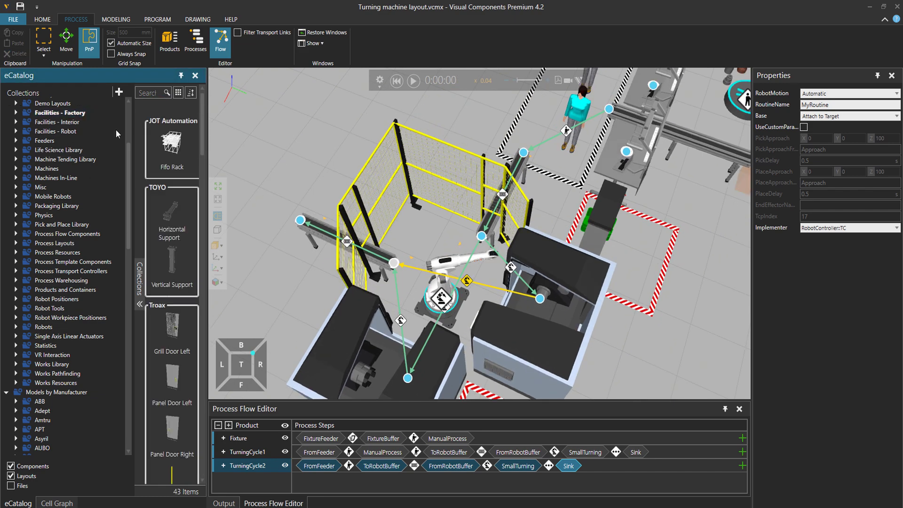
click(150, 93)
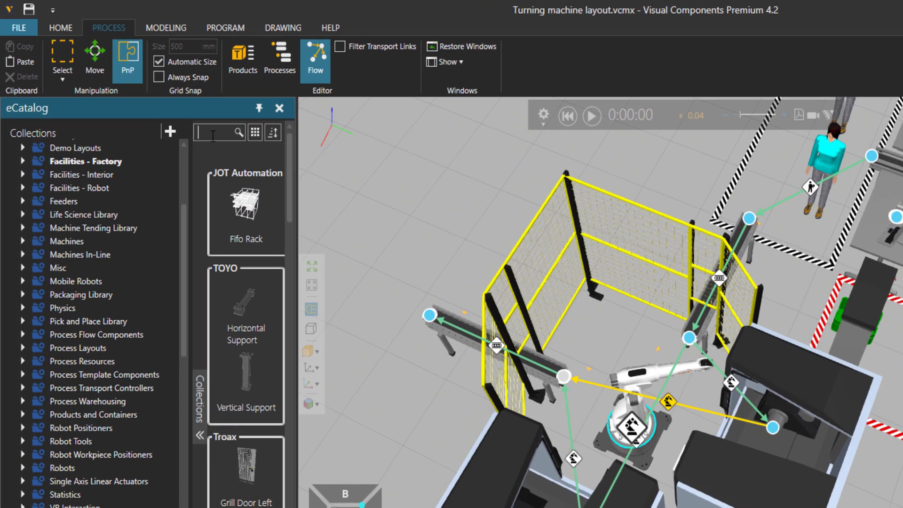
text(qual)
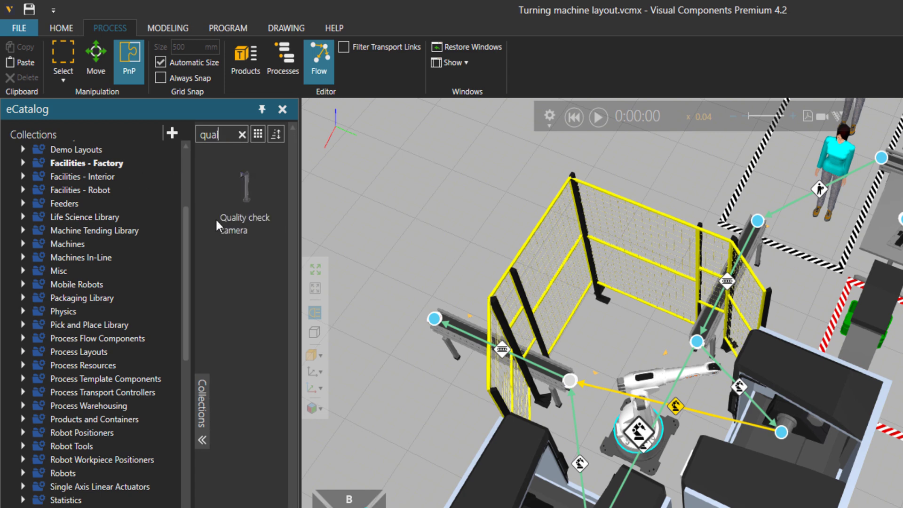
drag(216, 219, 382, 244)
drag(603, 331, 604, 331)
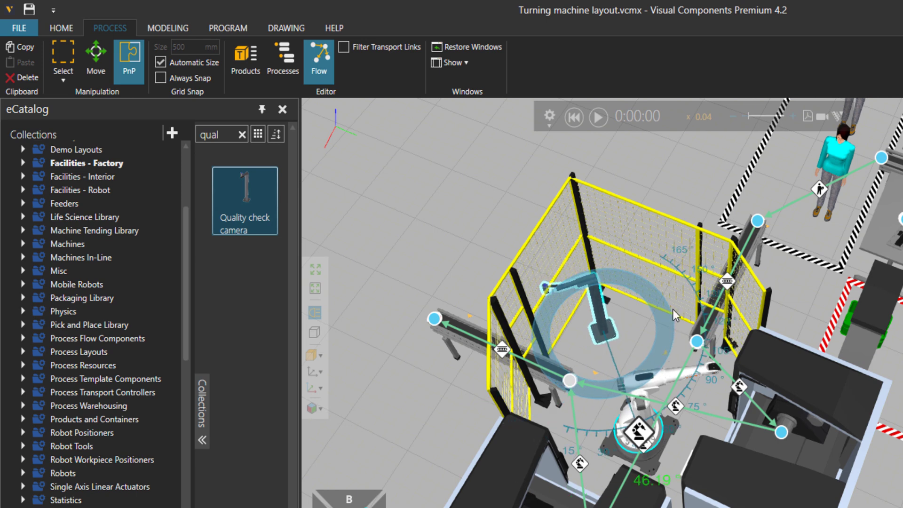
drag(673, 309, 600, 318)
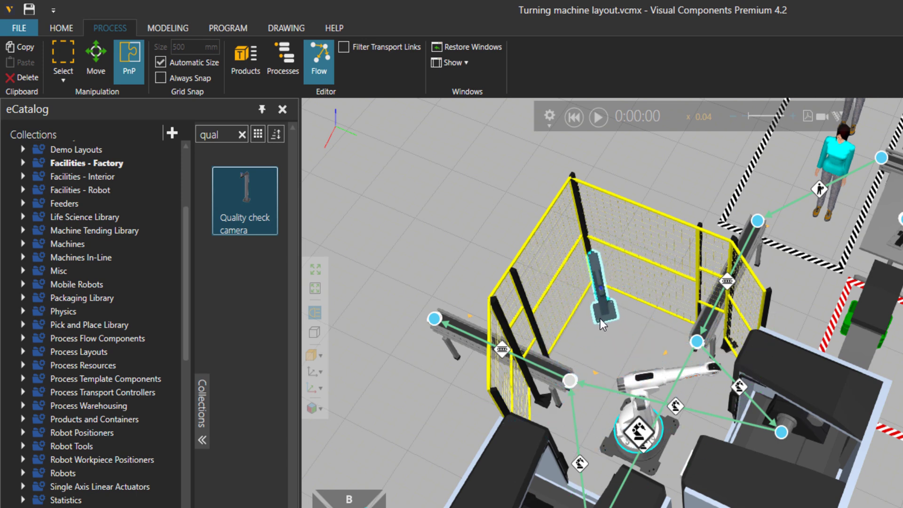
scroll(587, 323, up, 5)
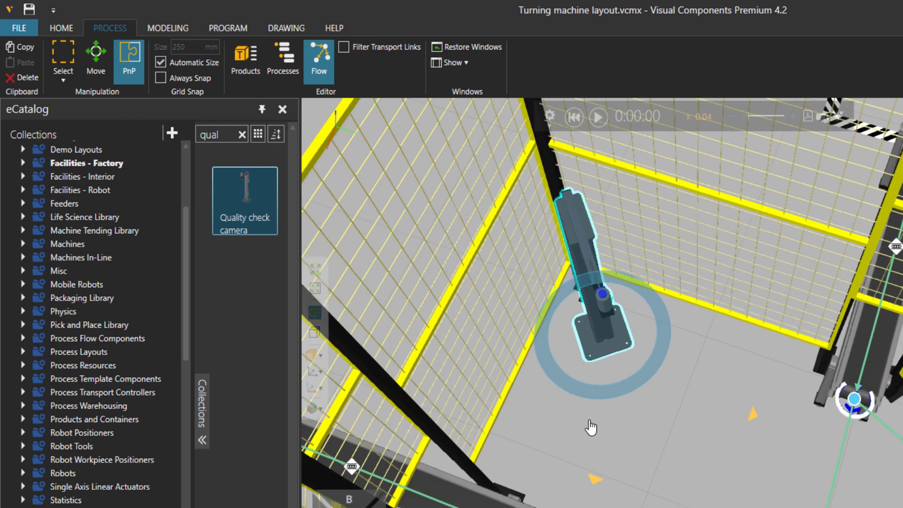
scroll(590, 428, down, 6)
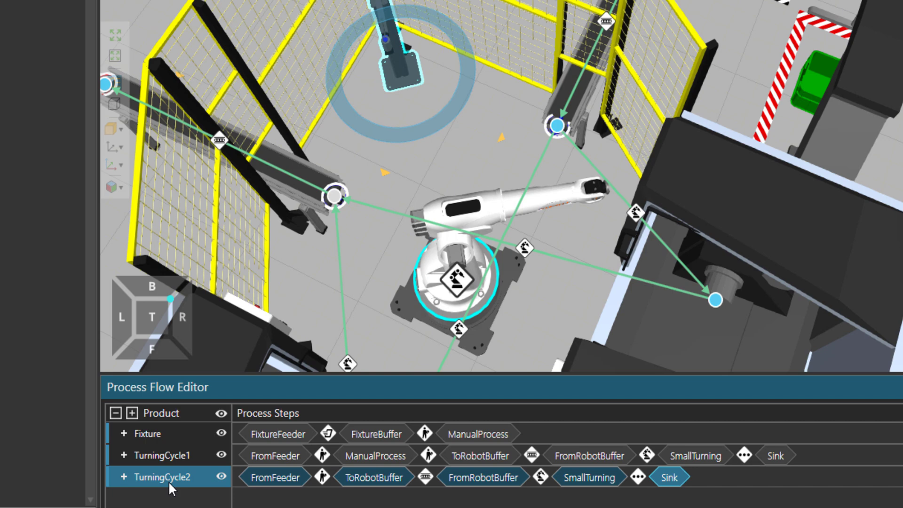
Rename the robot transition's routine from MyRoutine to QualityCheck and set RobotMotion to Record Routine
click(524, 251)
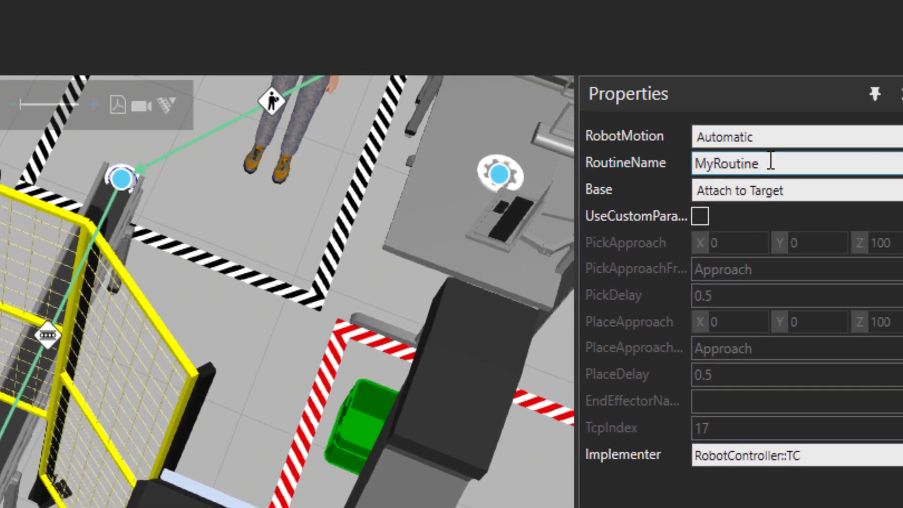
drag(771, 163, 668, 158)
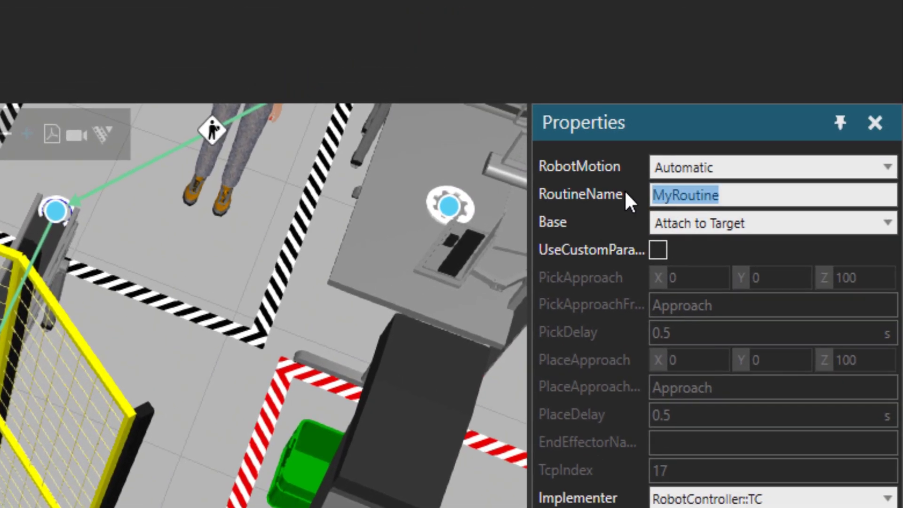
text(QualityC)
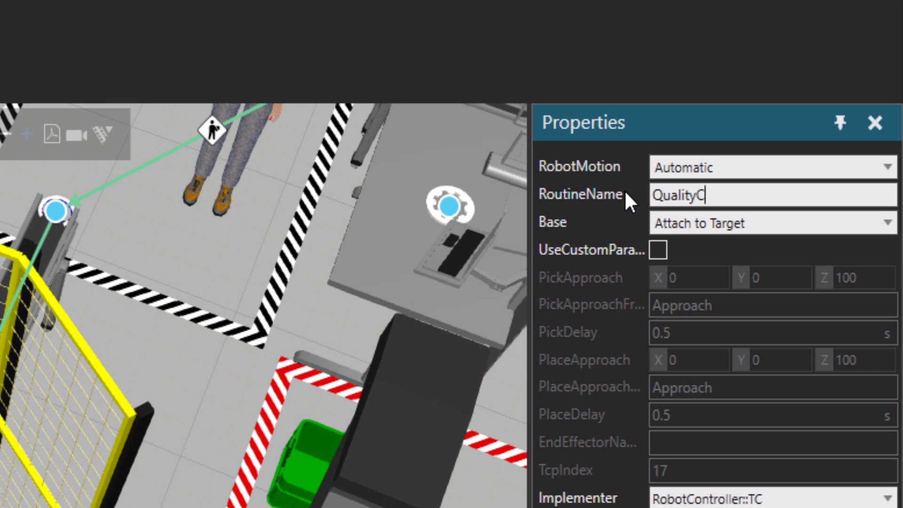
text(heck)
key(Return)
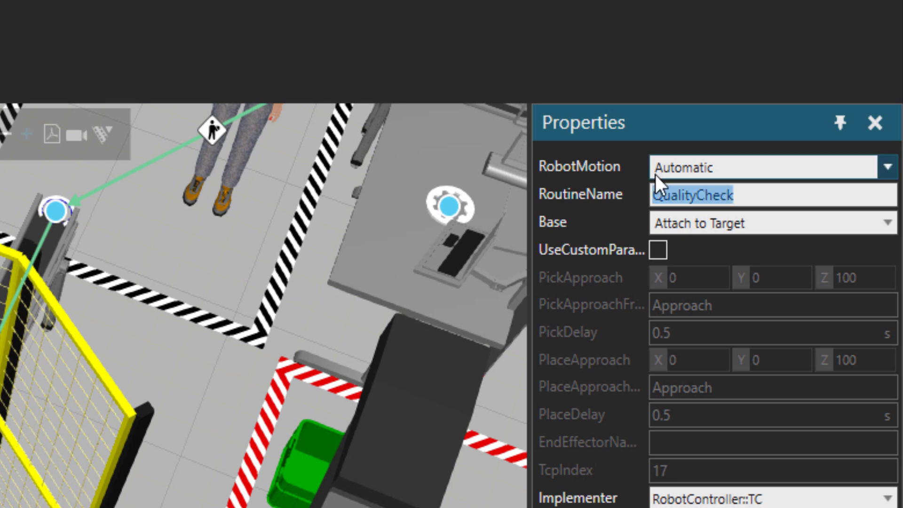
click(684, 168)
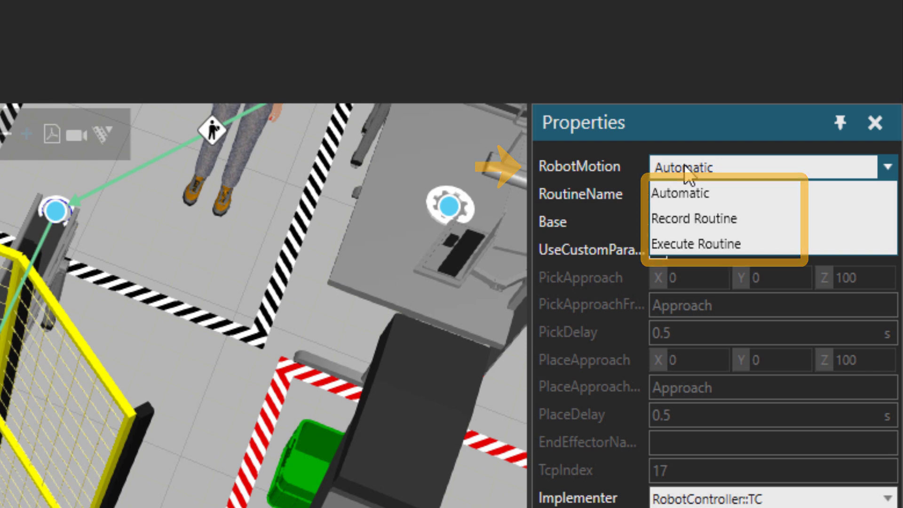
click(690, 217)
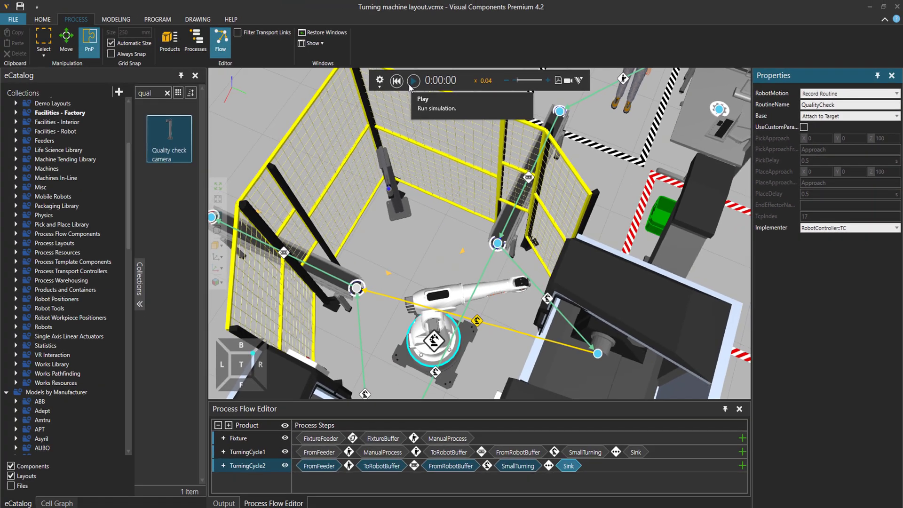
Run the simulation at increased speed and pause it at 0:02:20
click(413, 81)
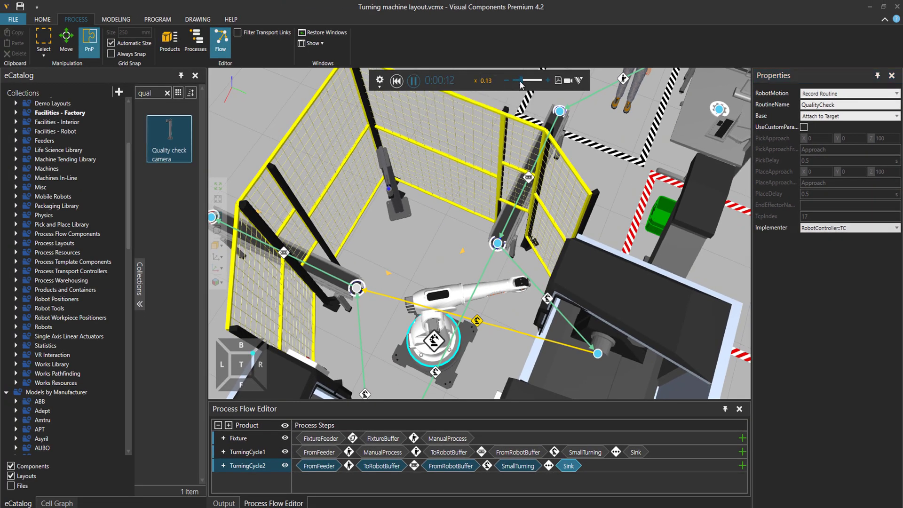
drag(521, 85, 523, 85)
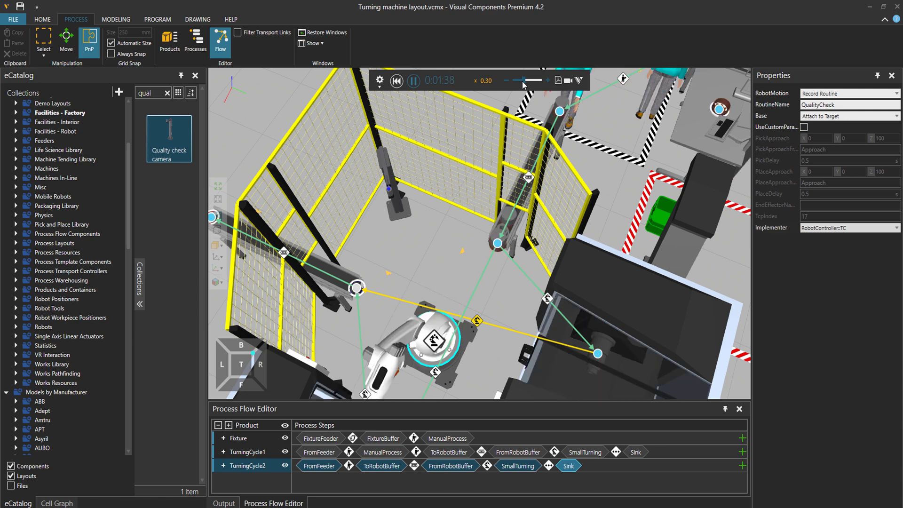
click(414, 81)
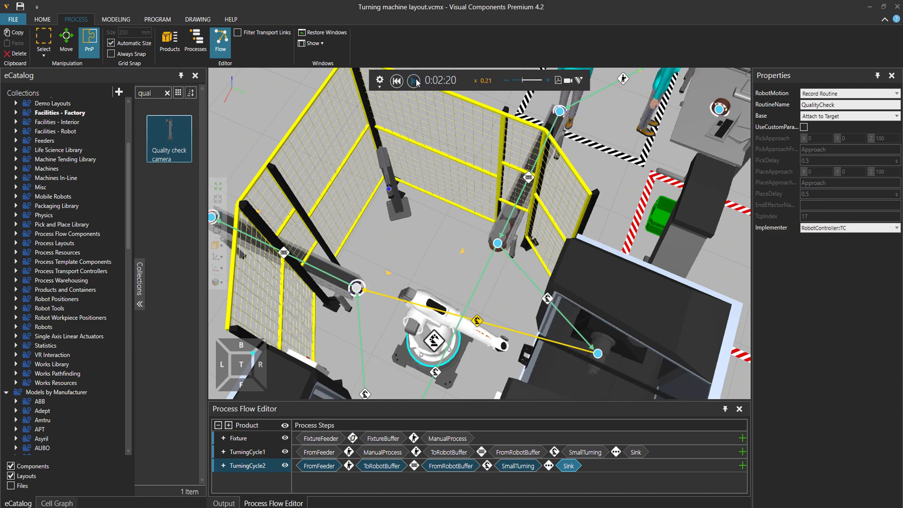
Open the robot's QualityCheck subprogram in the Program tab
click(150, 20)
click(425, 357)
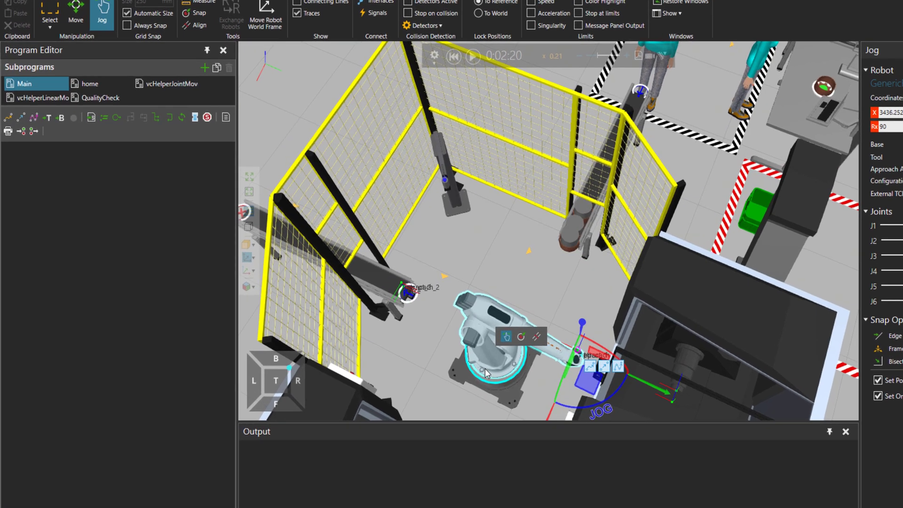
click(68, 121)
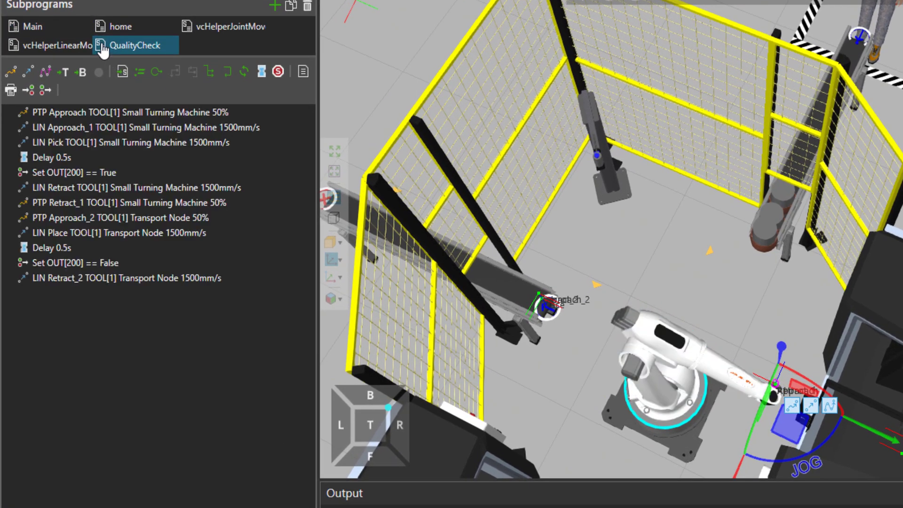
Preview the Retract, Retract_1 and Approach_2 poses, then jog the arm toward the camera stand
click(87, 187)
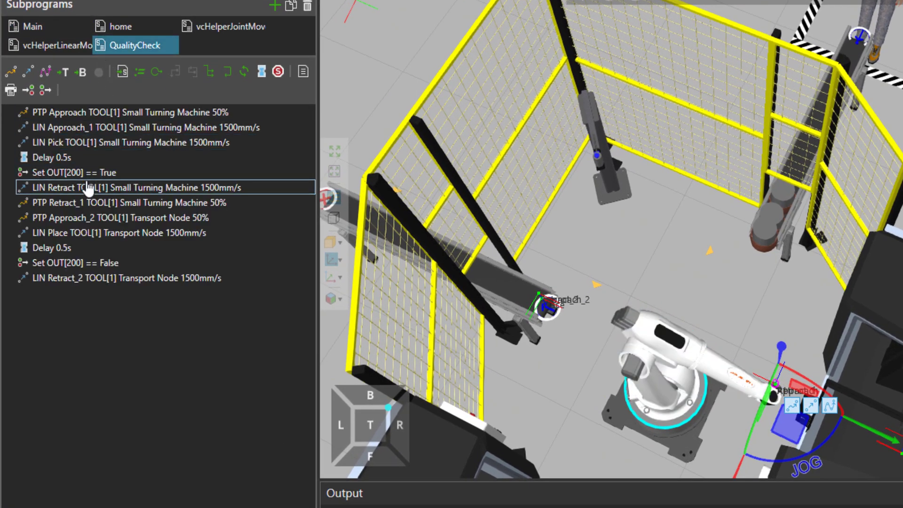
click(87, 204)
click(89, 223)
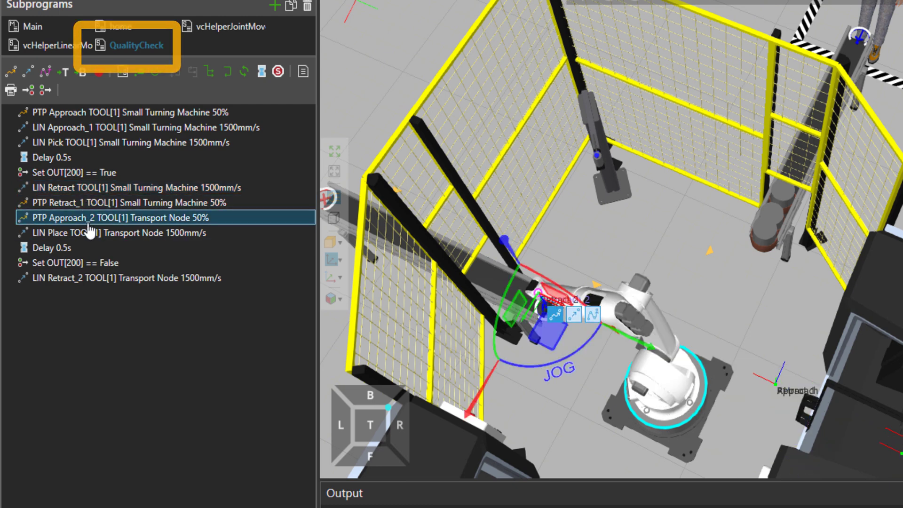
drag(548, 333, 625, 247)
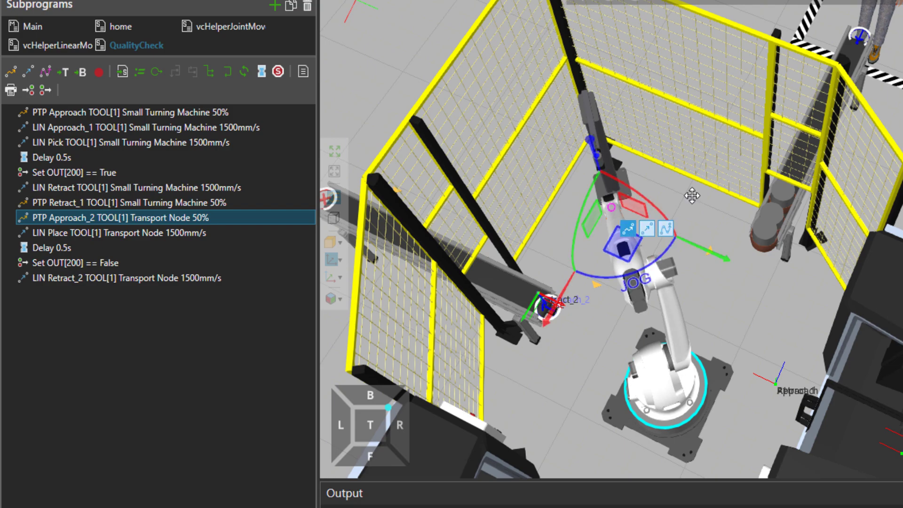
right_drag(692, 196, 712, 219)
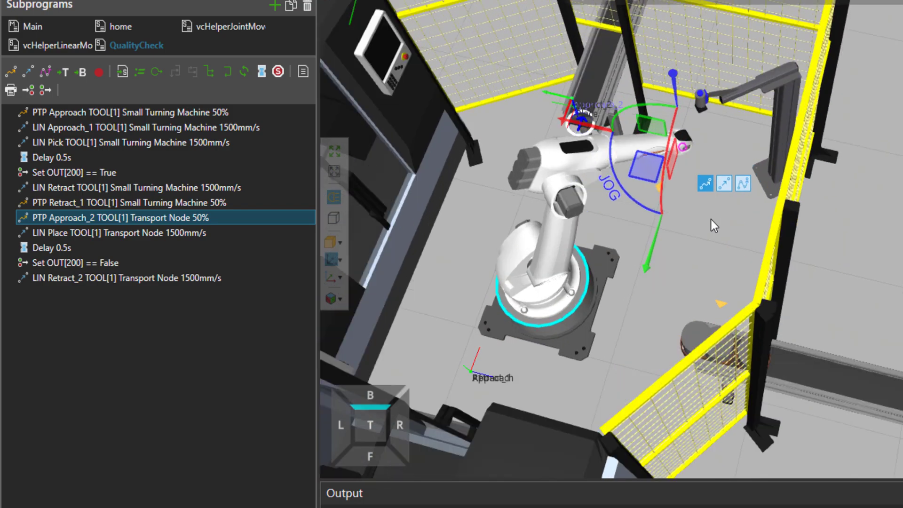
scroll(712, 220, up, 3)
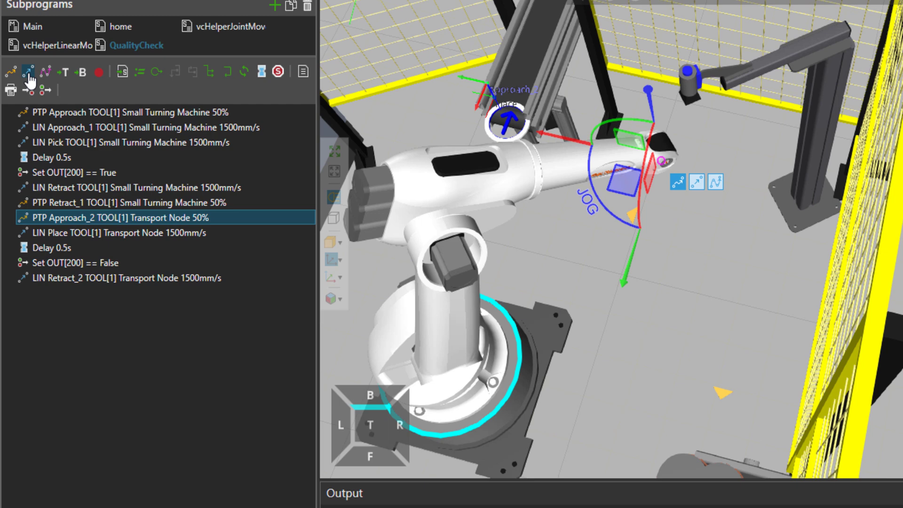
Add a PTP P3 step above Approach_2 and lower joint J5 to reorient the wrist
click(11, 72)
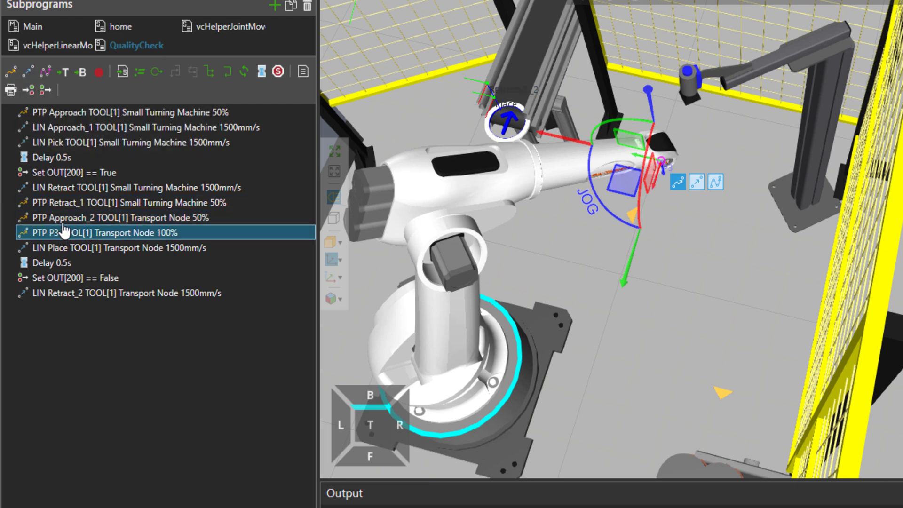
drag(64, 230, 71, 212)
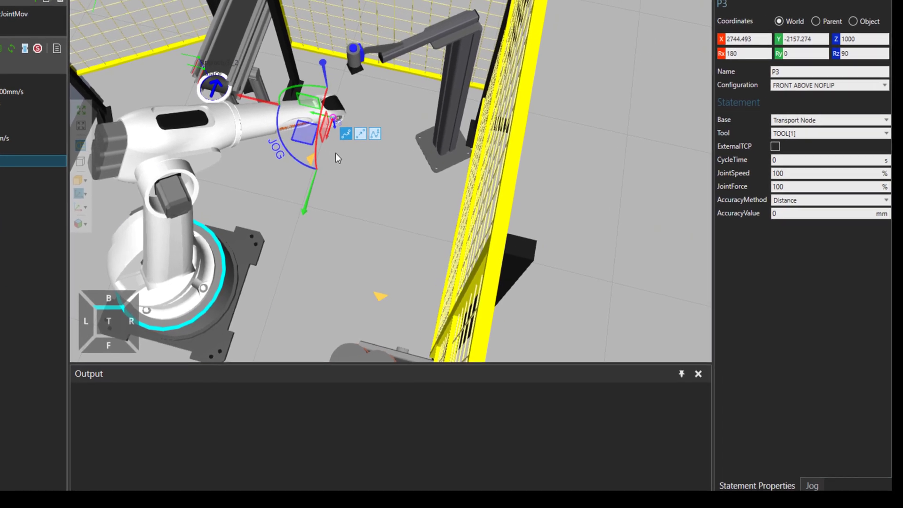
click(803, 483)
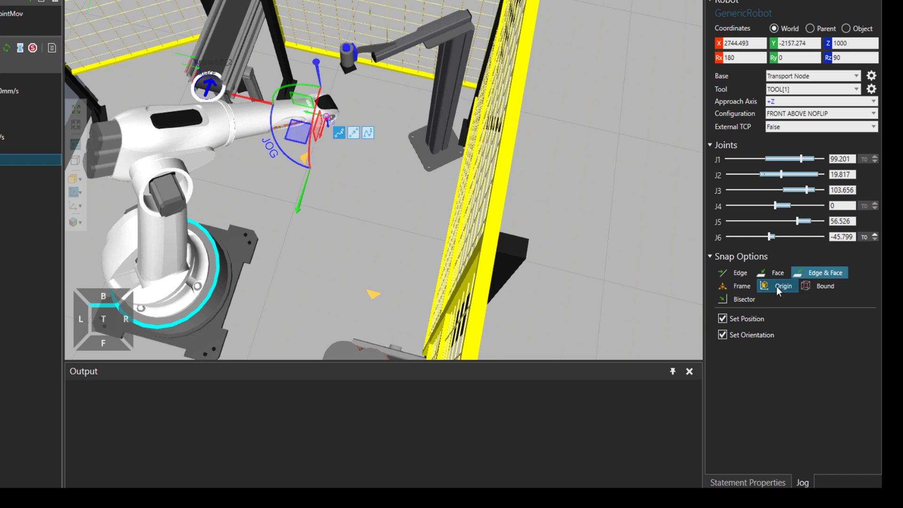
drag(798, 221, 765, 228)
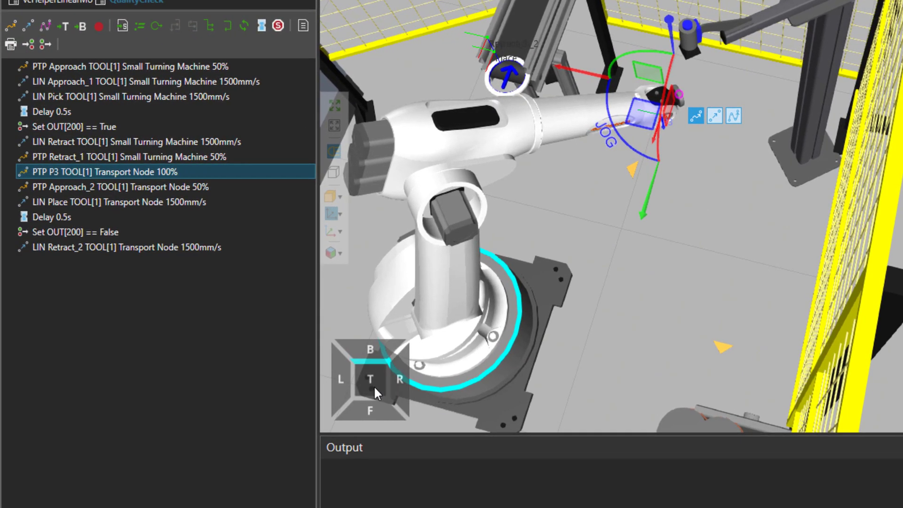
In top orthographic view, move the P3 target under the camera
click(104, 319)
click(334, 172)
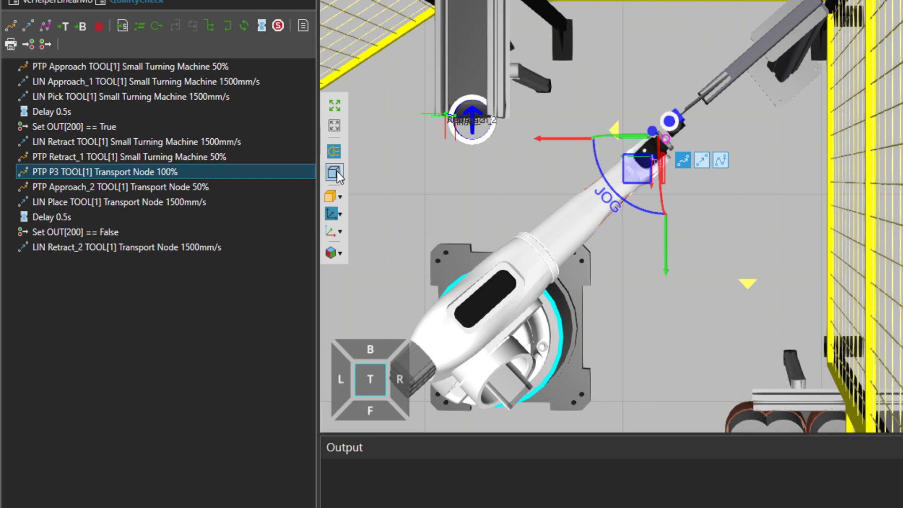
drag(651, 181, 641, 193)
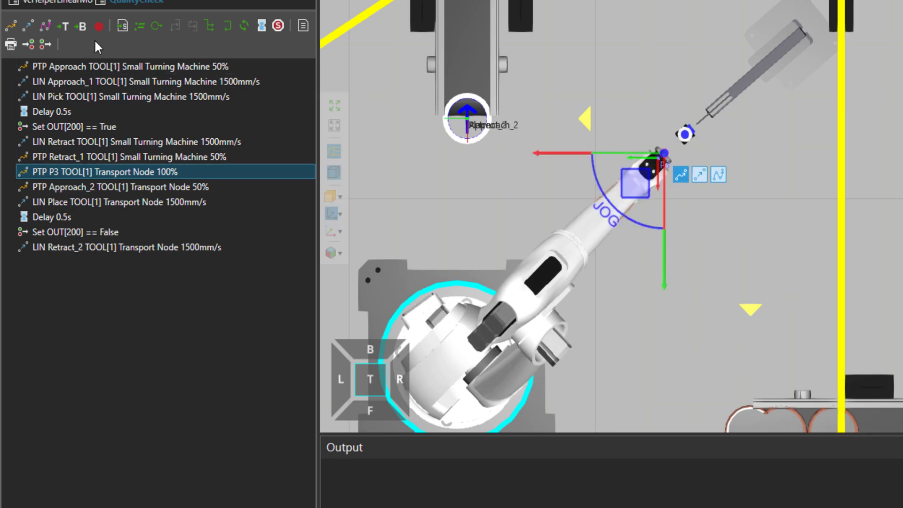
Add a PTP P4 step and preview Retract_1, P3, P4 and Approach_2, leaving P4 selected
click(15, 25)
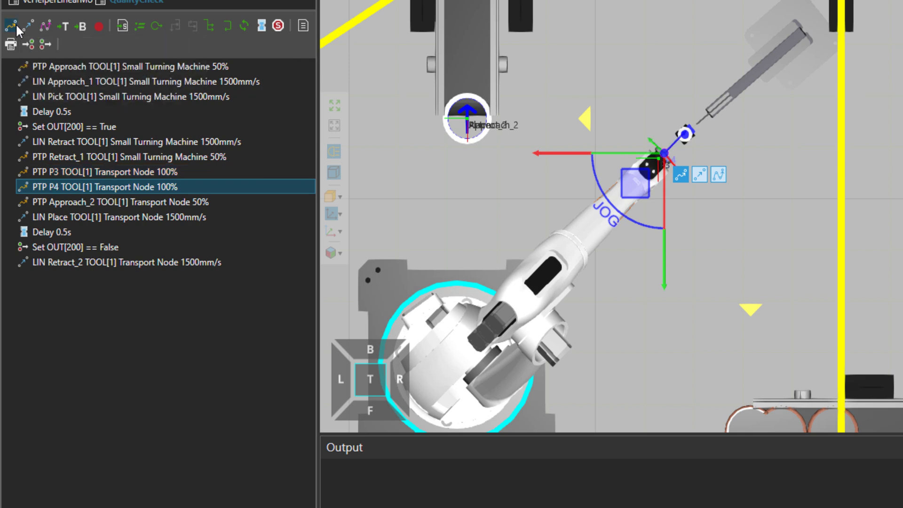
click(133, 160)
click(133, 169)
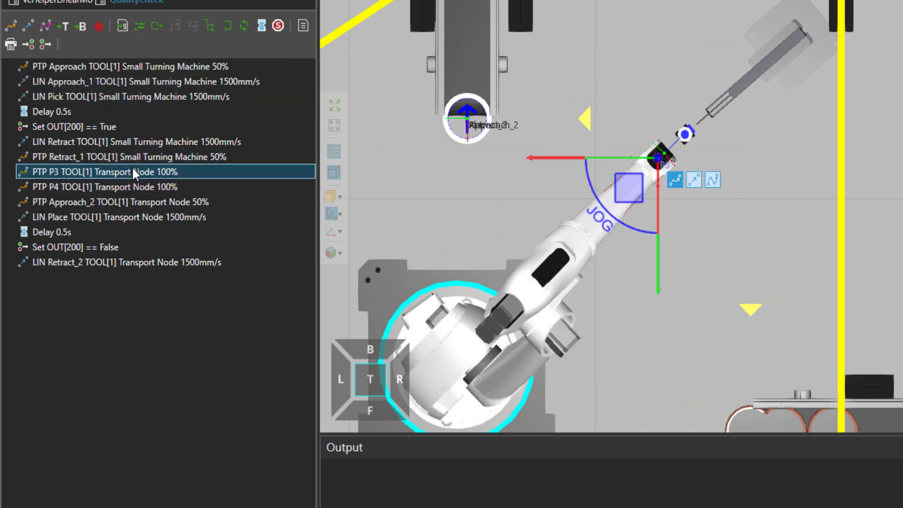
click(128, 187)
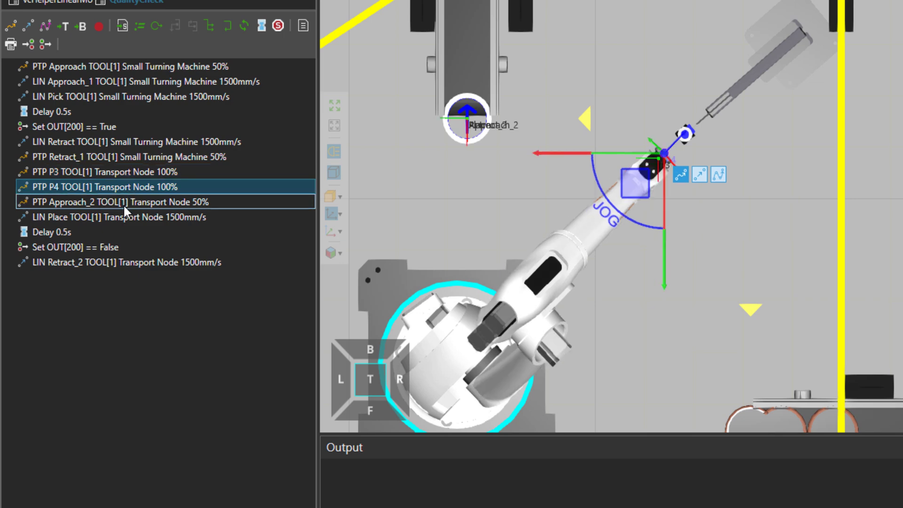
click(123, 205)
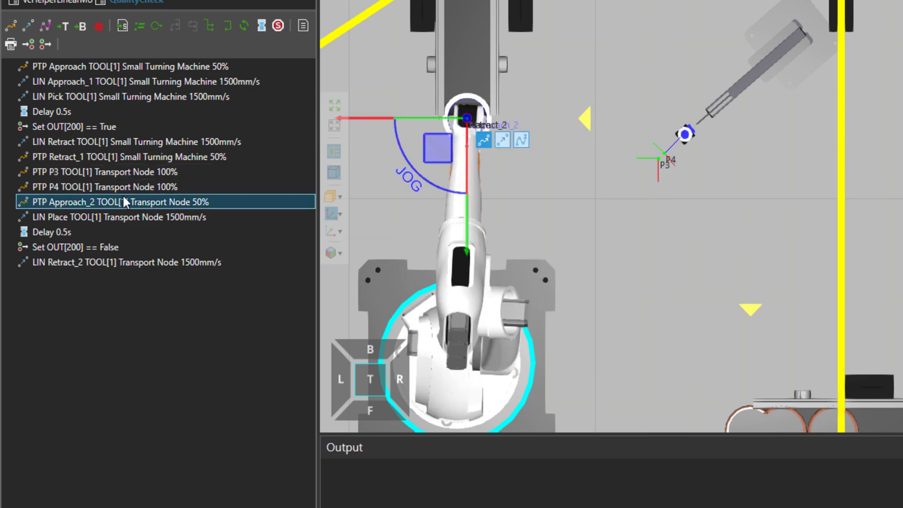
click(123, 187)
Insert a 20 s Delay after P4, reset the simulation to 0:00:00, and return to perspective view
click(261, 27)
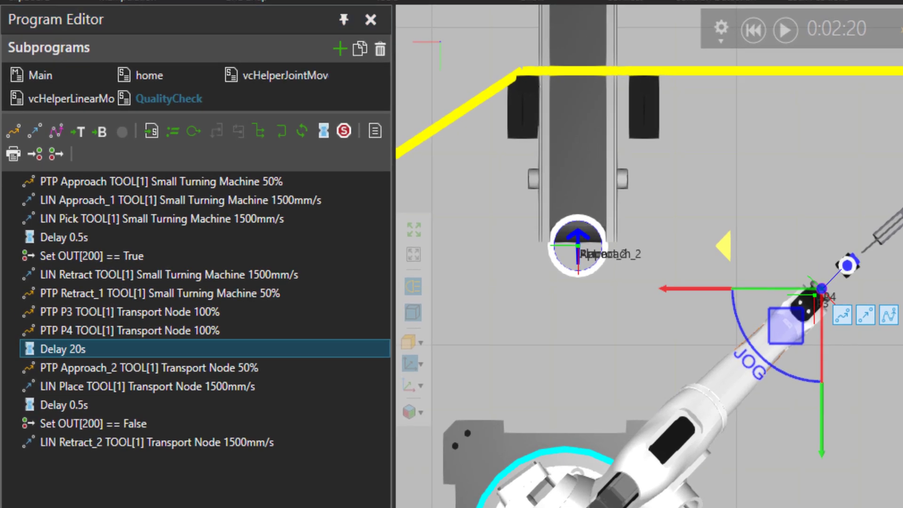
click(752, 31)
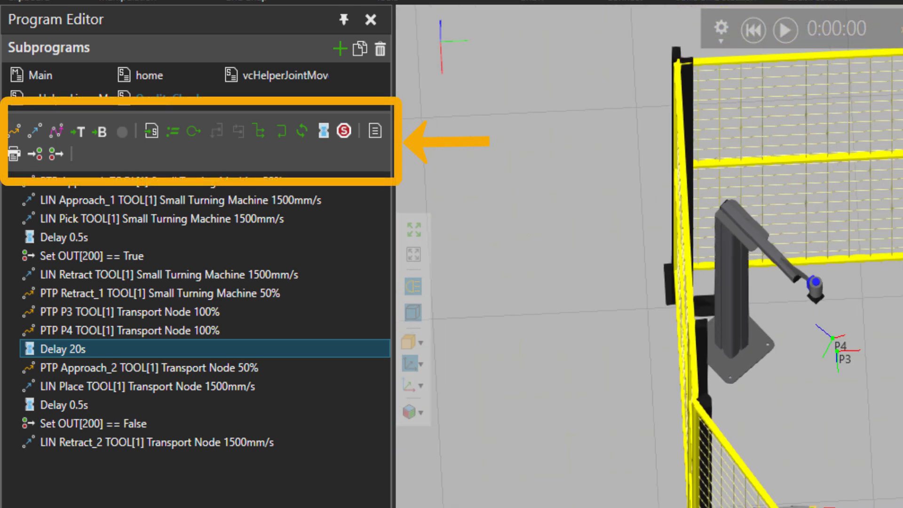
click(414, 312)
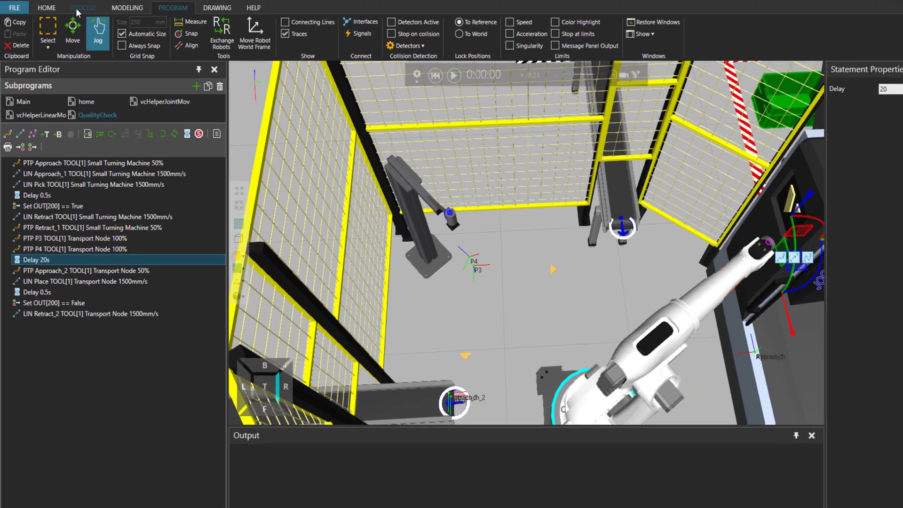
Show the TurningCycle2 product flow in process modelling mode
click(80, 9)
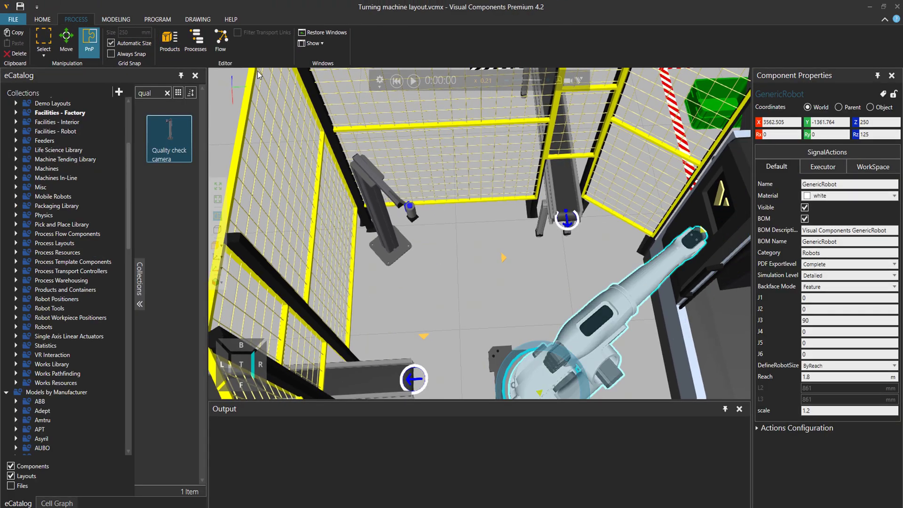
click(221, 40)
click(218, 425)
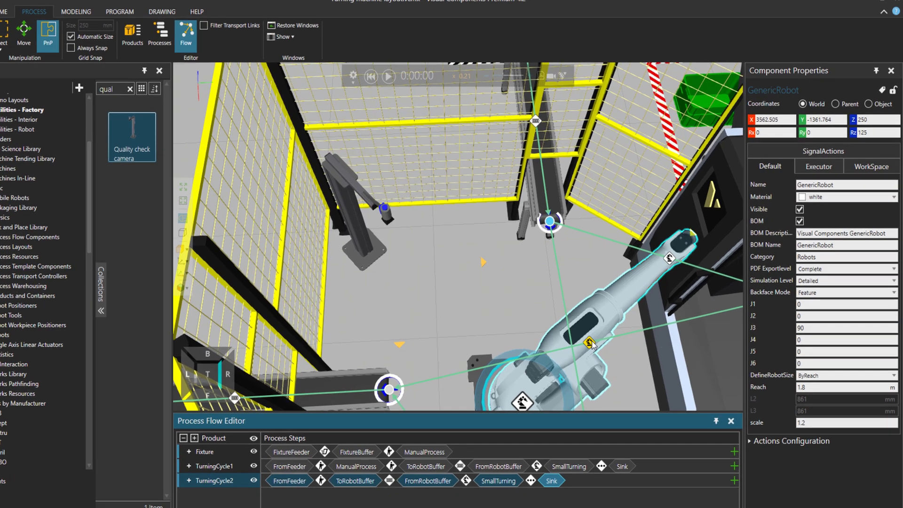
Set the robot transport's motion to Execute Routine QualityCheck, then edit the simulation warm-up time
click(603, 335)
click(796, 45)
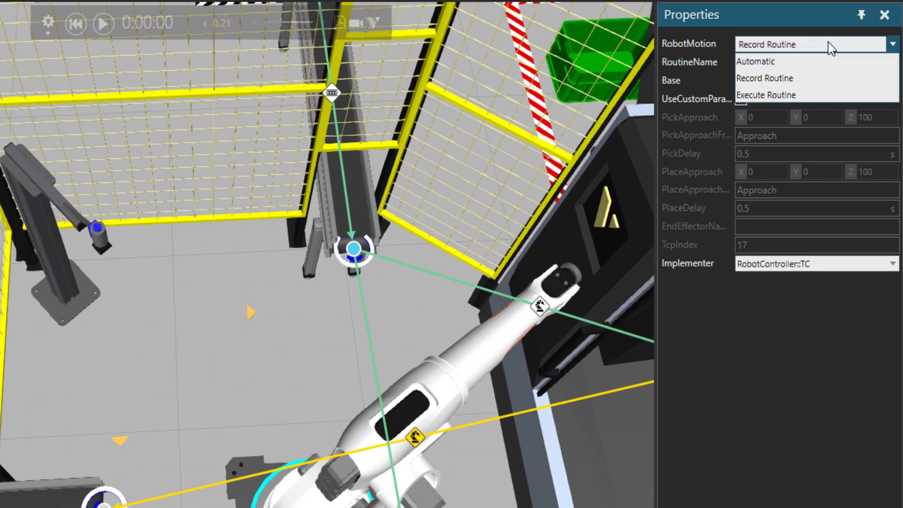
click(816, 96)
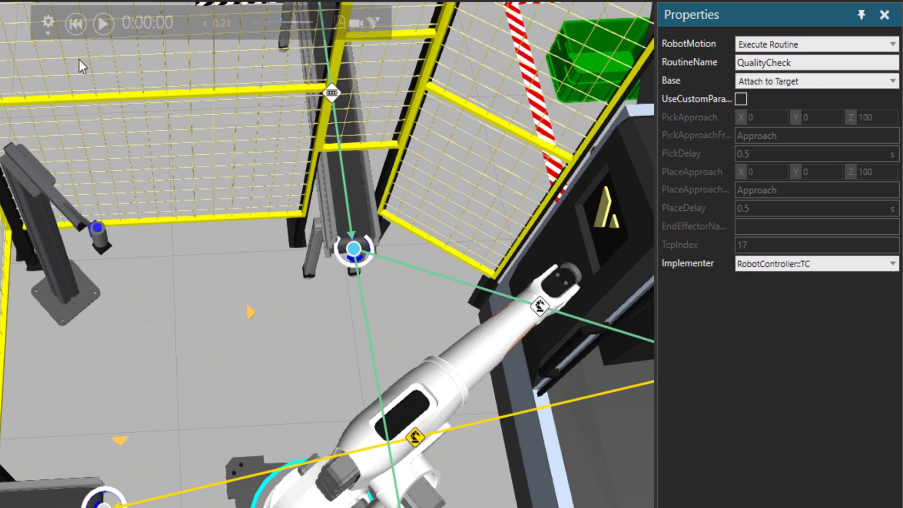
click(47, 26)
click(276, 87)
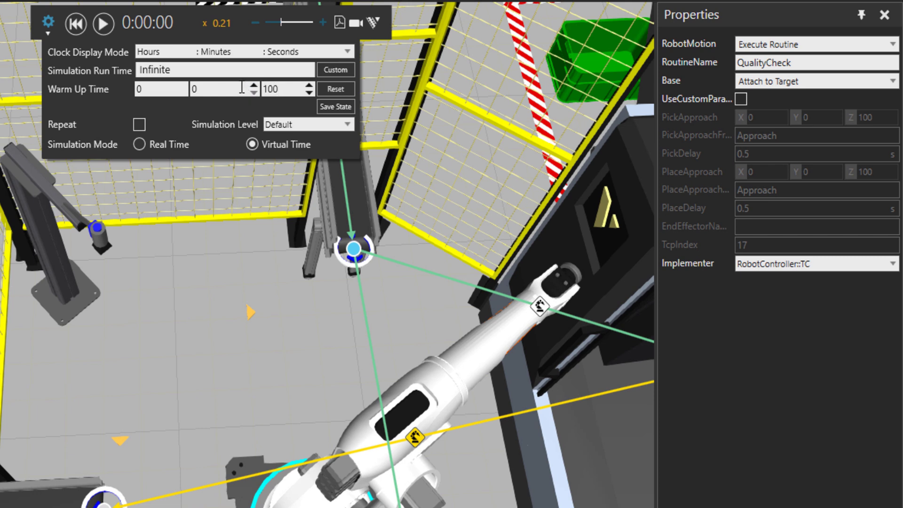
Run the simulation with a 100 s warm-up at x 0.04 speed to watch the camera pause
click(255, 22)
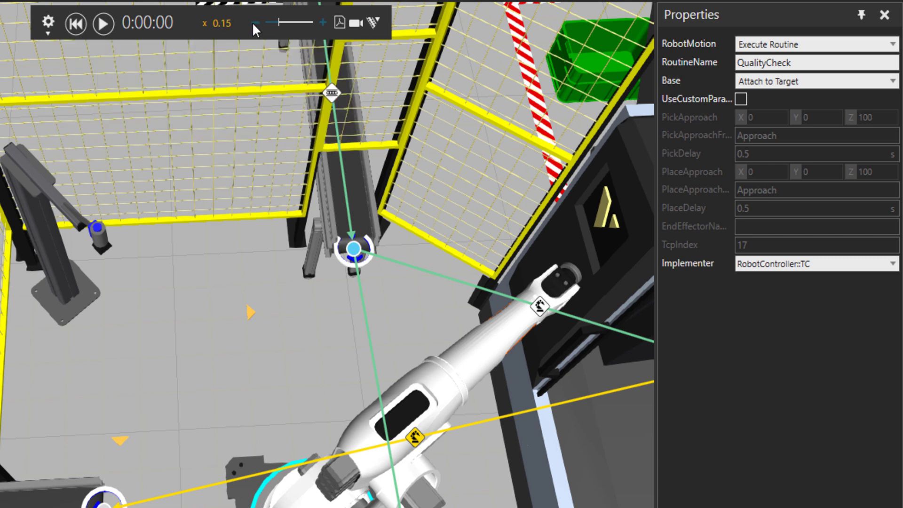
click(104, 21)
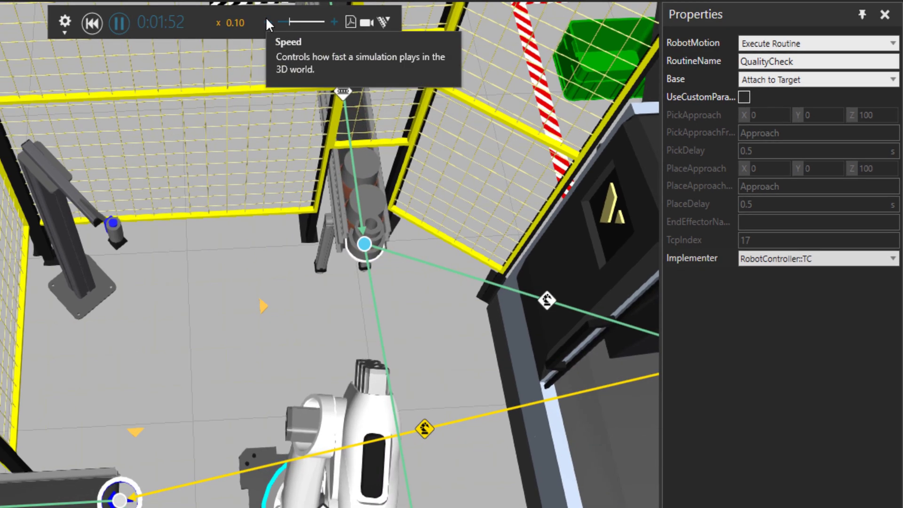
click(255, 22)
click(387, 19)
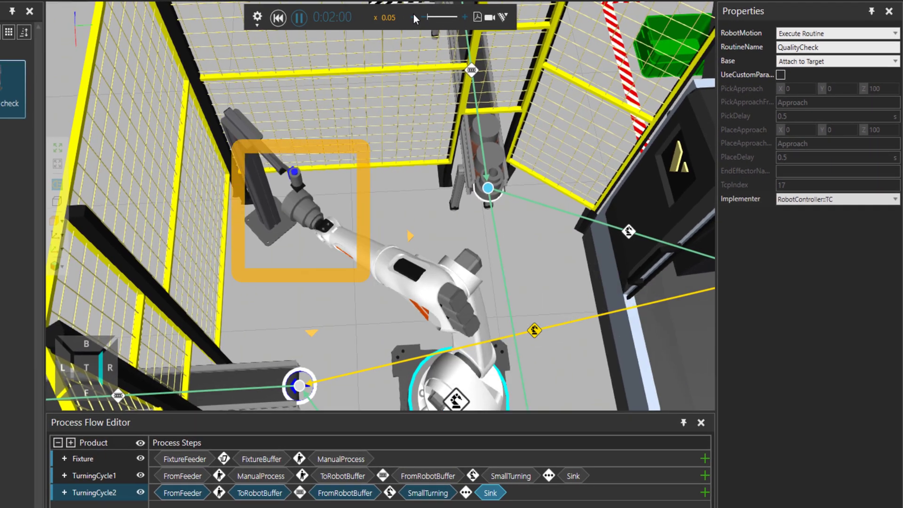
click(387, 18)
click(386, 19)
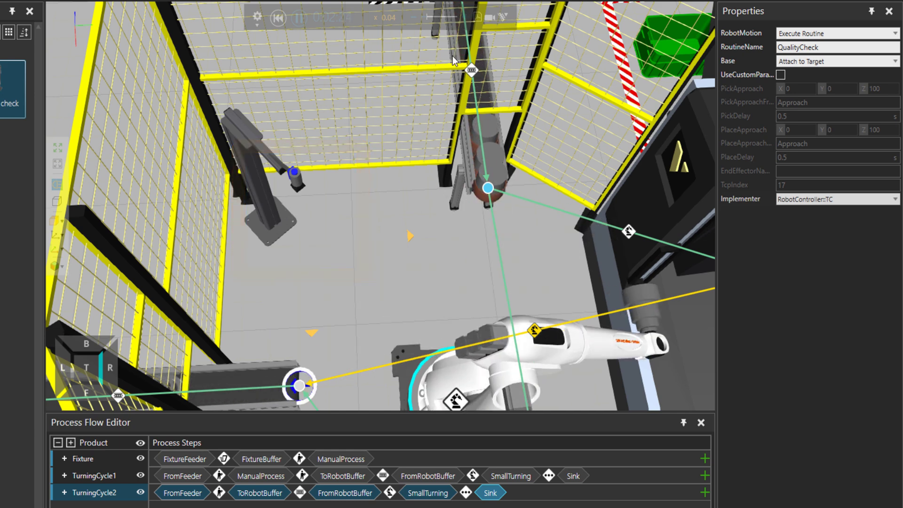
scroll(386, 252, down, 5)
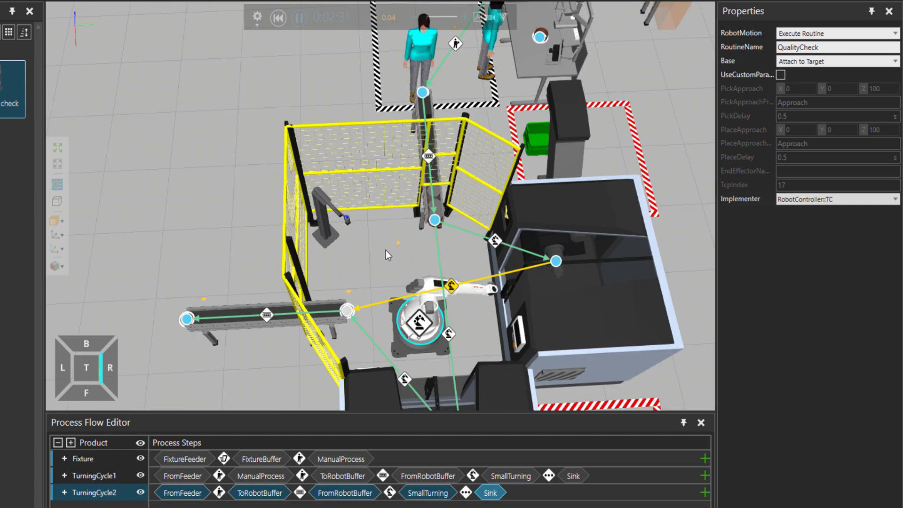